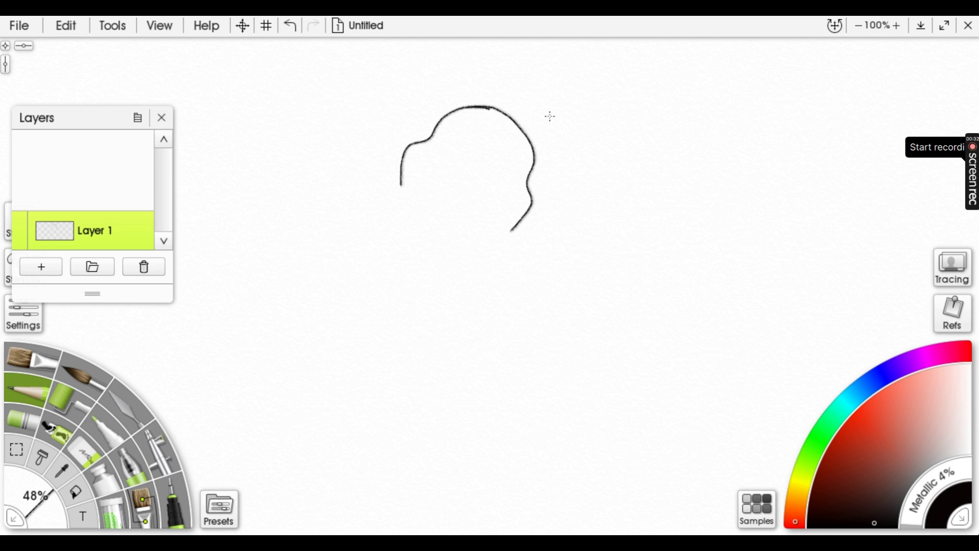
# - Sketch two round ears on the bear's head, then the nose and the smiling mouth with its corner creases
pyautogui.moveTo(531, 140)
pyautogui.mouseDown()
pyautogui.moveTo(553, 137)
pyautogui.moveTo(540, 156)
pyautogui.mouseUp()
pyautogui.moveTo(467, 108)
pyautogui.mouseDown()
pyautogui.moveTo(455, 89)
pyautogui.moveTo(442, 113)
pyautogui.mouseUp()
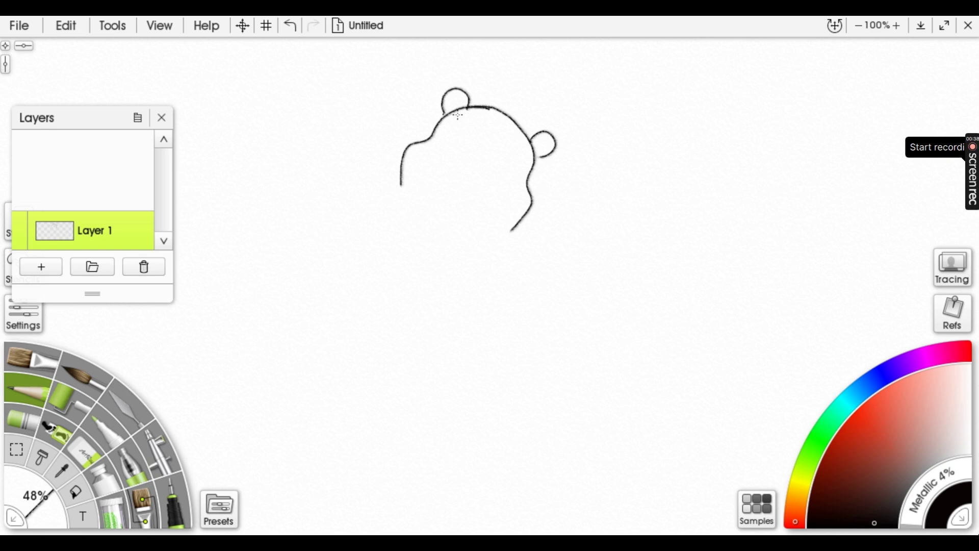
pyautogui.moveTo(473, 177)
pyautogui.mouseDown()
pyautogui.moveTo(453, 169)
pyautogui.moveTo(464, 186)
pyautogui.moveTo(468, 165)
pyautogui.moveTo(432, 188)
pyautogui.moveTo(436, 204)
pyautogui.moveTo(453, 211)
pyautogui.moveTo(491, 196)
pyautogui.mouseUp()
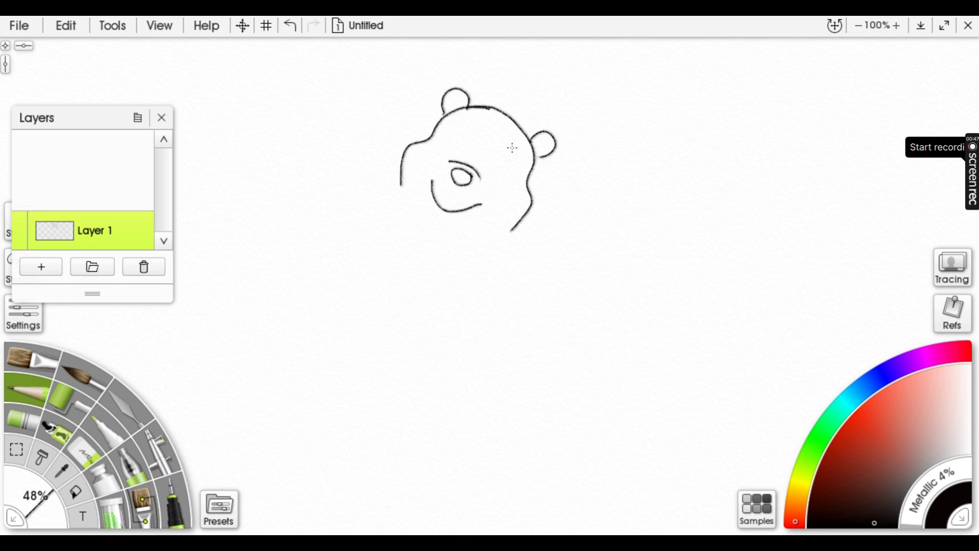
pyautogui.moveTo(425, 181); pyautogui.dragTo(434, 179)
pyautogui.moveTo(481, 201)
pyautogui.mouseDown()
pyautogui.moveTo(490, 219)
pyautogui.moveTo(439, 216)
pyautogui.mouseUp()
# - Sketch the shirt below the head, with its neckline, collar tips, two sleeves and hem corners on both sides
pyautogui.moveTo(396, 181)
pyautogui.mouseDown()
pyautogui.moveTo(434, 241)
pyautogui.moveTo(513, 233)
pyautogui.mouseUp()
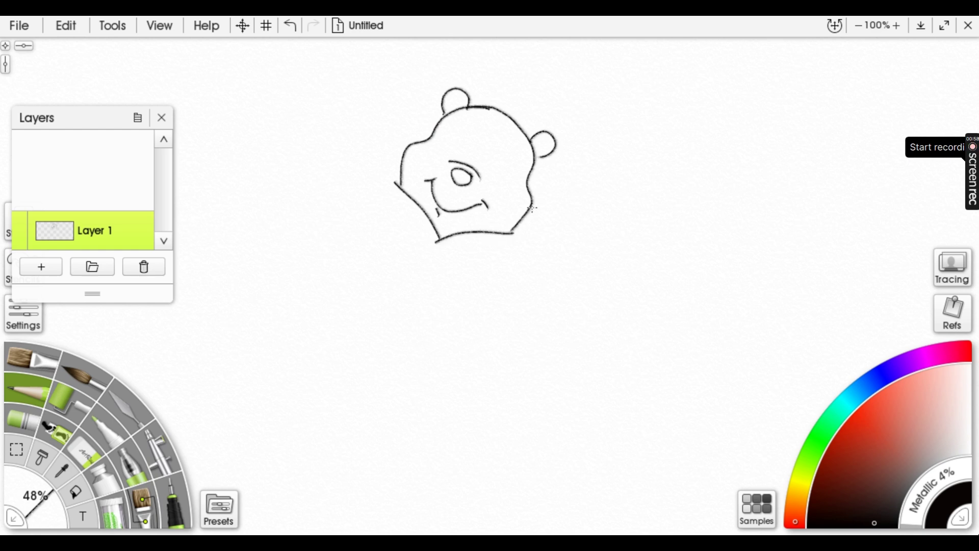
pyautogui.moveTo(401, 176)
pyautogui.mouseDown()
pyautogui.moveTo(389, 179)
pyautogui.moveTo(401, 202)
pyautogui.mouseUp()
pyautogui.moveTo(517, 222)
pyautogui.mouseDown()
pyautogui.moveTo(526, 239)
pyautogui.moveTo(506, 238)
pyautogui.mouseUp()
pyautogui.moveTo(398, 187)
pyautogui.mouseDown()
pyautogui.moveTo(376, 227)
pyautogui.moveTo(376, 271)
pyautogui.moveTo(399, 251)
pyautogui.moveTo(424, 251)
pyautogui.mouseUp()
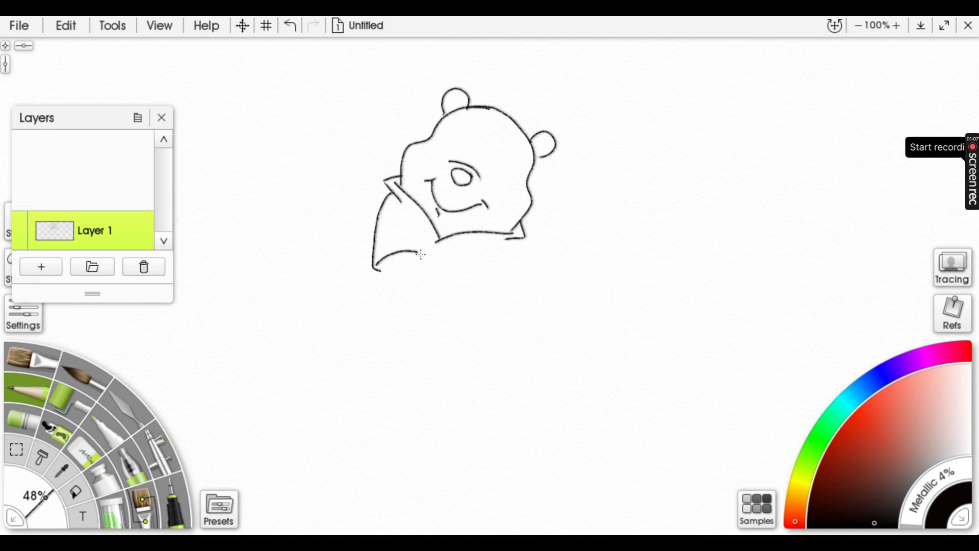
pyautogui.moveTo(407, 218)
pyautogui.mouseDown()
pyautogui.moveTo(423, 254)
pyautogui.moveTo(458, 244)
pyautogui.moveTo(437, 262)
pyautogui.moveTo(476, 292)
pyautogui.moveTo(463, 298)
pyautogui.moveTo(520, 230)
pyautogui.mouseUp()
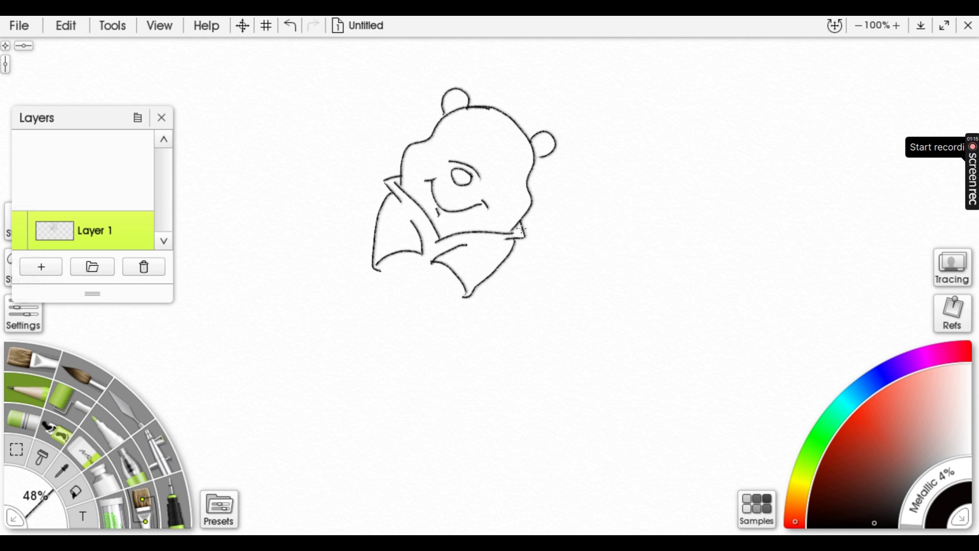
pyautogui.moveTo(370, 236)
pyautogui.mouseDown()
pyautogui.moveTo(361, 271)
pyautogui.moveTo(385, 288)
pyautogui.mouseUp()
pyautogui.moveTo(505, 256)
pyautogui.mouseDown()
pyautogui.moveTo(511, 286)
pyautogui.moveTo(471, 296)
pyautogui.mouseUp()
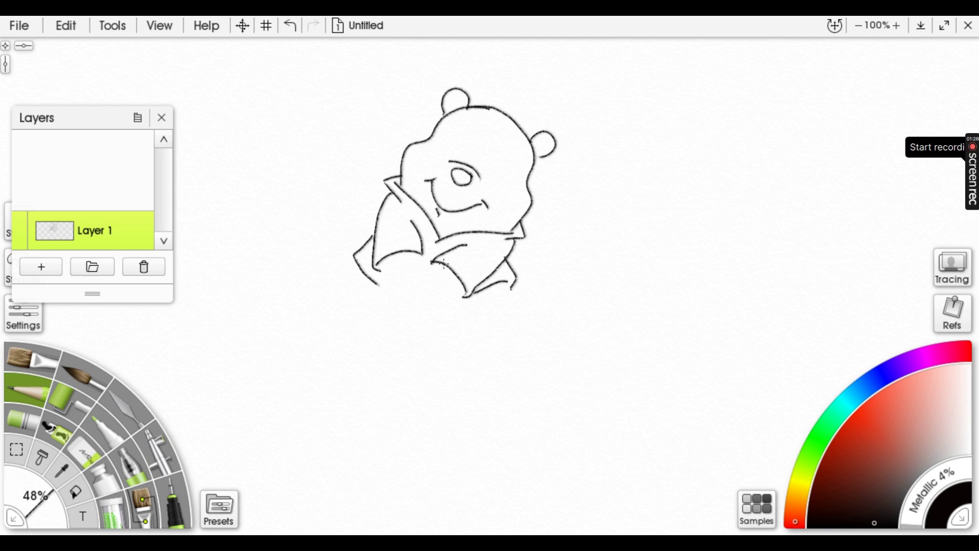
# - Sketch both arms coming out of the sleeves, with the hands meeting in front of the body
pyautogui.moveTo(440, 259)
pyautogui.mouseDown()
pyautogui.moveTo(405, 305)
pyautogui.moveTo(399, 344)
pyautogui.moveTo(414, 360)
pyautogui.moveTo(430, 352)
pyautogui.moveTo(434, 318)
pyautogui.mouseUp()
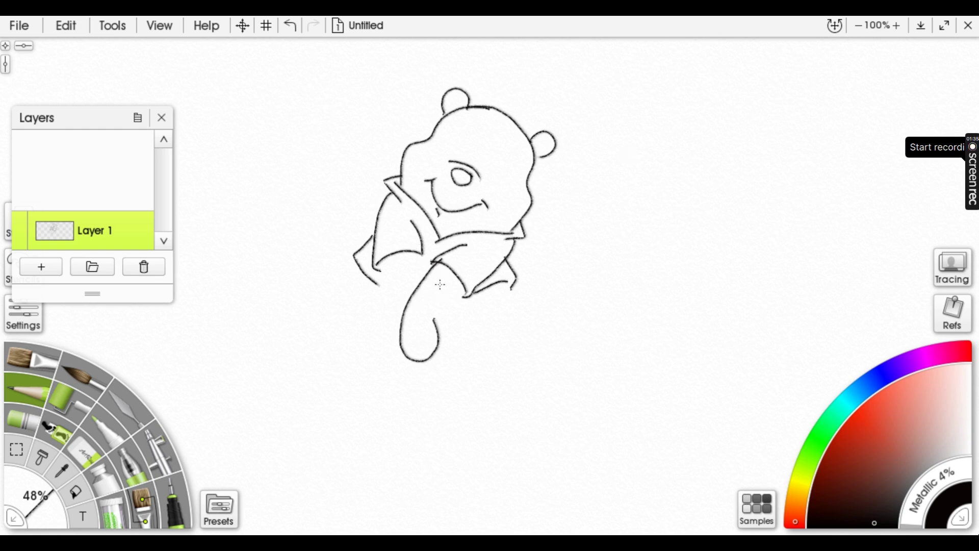
pyautogui.moveTo(381, 263); pyautogui.dragTo(401, 309)
pyautogui.moveTo(423, 251); pyautogui.dragTo(426, 267)
pyautogui.moveTo(442, 315)
pyautogui.mouseDown()
pyautogui.moveTo(434, 320)
pyautogui.moveTo(432, 306)
pyautogui.moveTo(447, 297)
pyautogui.moveTo(464, 313)
pyautogui.moveTo(450, 336)
pyautogui.moveTo(432, 342)
pyautogui.mouseUp()
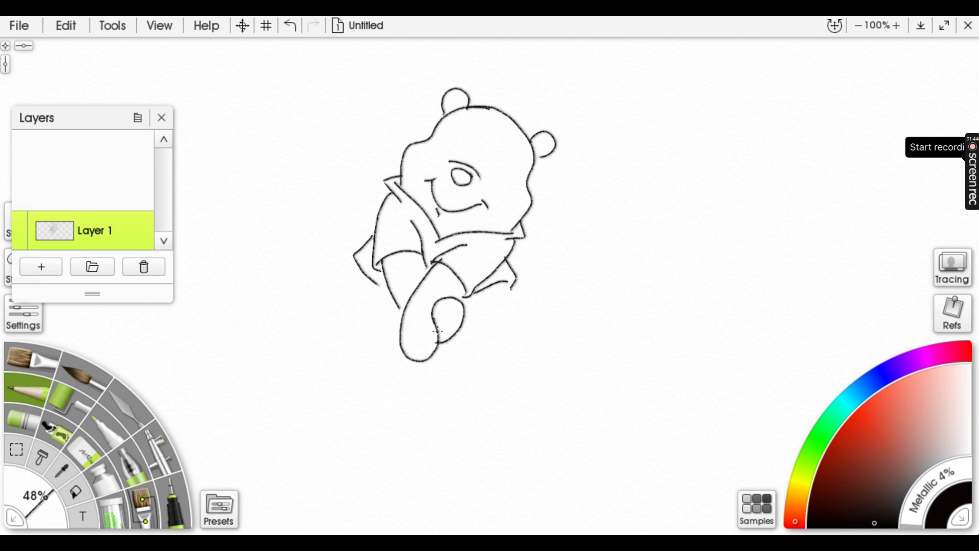
# - Sketch the round belly below the shirt and both legs with their feet
pyautogui.moveTo(361, 276)
pyautogui.mouseDown()
pyautogui.moveTo(354, 334)
pyautogui.moveTo(375, 381)
pyautogui.moveTo(423, 406)
pyautogui.moveTo(489, 395)
pyautogui.mouseUp()
pyautogui.moveTo(509, 287); pyautogui.dragTo(524, 363)
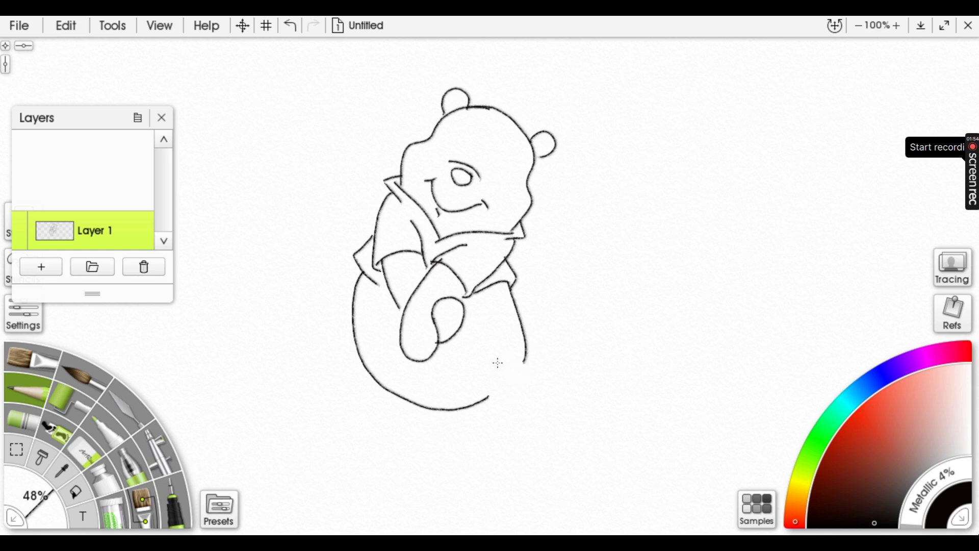
pyautogui.moveTo(498, 359)
pyautogui.mouseDown()
pyautogui.moveTo(524, 364)
pyautogui.moveTo(540, 423)
pyautogui.mouseUp()
pyautogui.moveTo(494, 362)
pyautogui.mouseDown()
pyautogui.moveTo(501, 433)
pyautogui.moveTo(528, 473)
pyautogui.moveTo(547, 479)
pyautogui.moveTo(564, 459)
pyautogui.moveTo(567, 435)
pyautogui.moveTo(540, 427)
pyautogui.moveTo(538, 476)
pyautogui.moveTo(573, 447)
pyautogui.mouseUp()
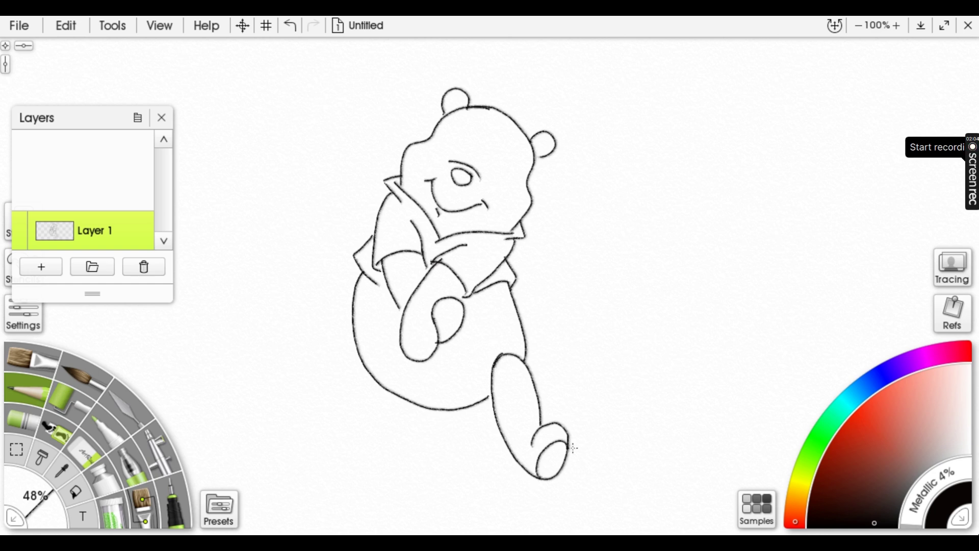
pyautogui.moveTo(383, 388)
pyautogui.mouseDown()
pyautogui.moveTo(399, 429)
pyautogui.moveTo(426, 448)
pyautogui.mouseUp()
pyautogui.moveTo(450, 413); pyautogui.dragTo(469, 465)
pyautogui.moveTo(449, 453)
pyautogui.mouseDown()
pyautogui.moveTo(422, 453)
pyautogui.moveTo(413, 473)
pyautogui.moveTo(454, 476)
pyautogui.moveTo(465, 449)
pyautogui.mouseUp()
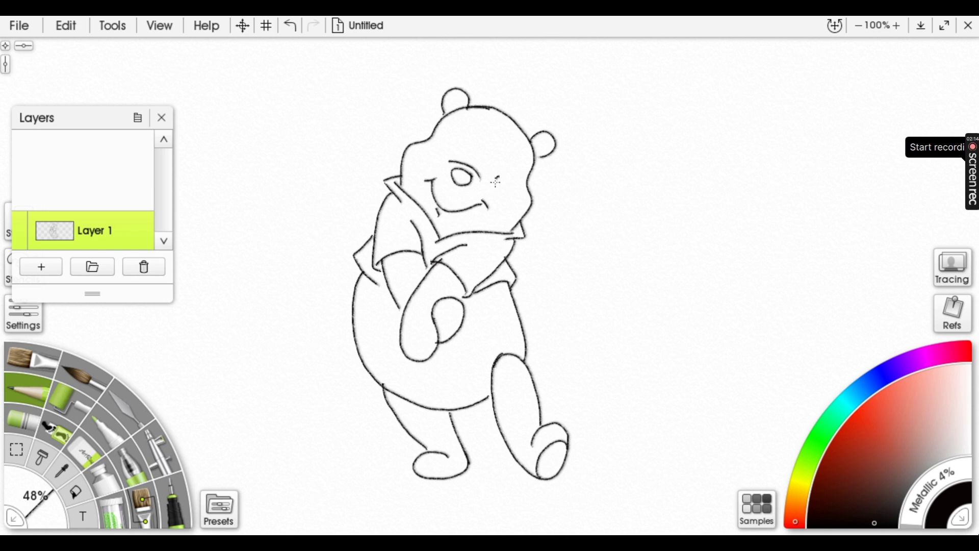
# - Sketch the two small eyes and the eyebrows on the face
pyautogui.moveTo(500, 176)
pyautogui.mouseDown()
pyautogui.moveTo(496, 185)
pyautogui.moveTo(504, 179)
pyautogui.mouseUp()
pyautogui.moveTo(447, 149); pyautogui.dragTo(451, 151)
pyautogui.moveTo(513, 149); pyautogui.dragTo(517, 165)
pyautogui.moveTo(457, 129)
pyautogui.mouseDown()
pyautogui.moveTo(466, 130)
pyautogui.moveTo(451, 131)
pyautogui.mouseUp()
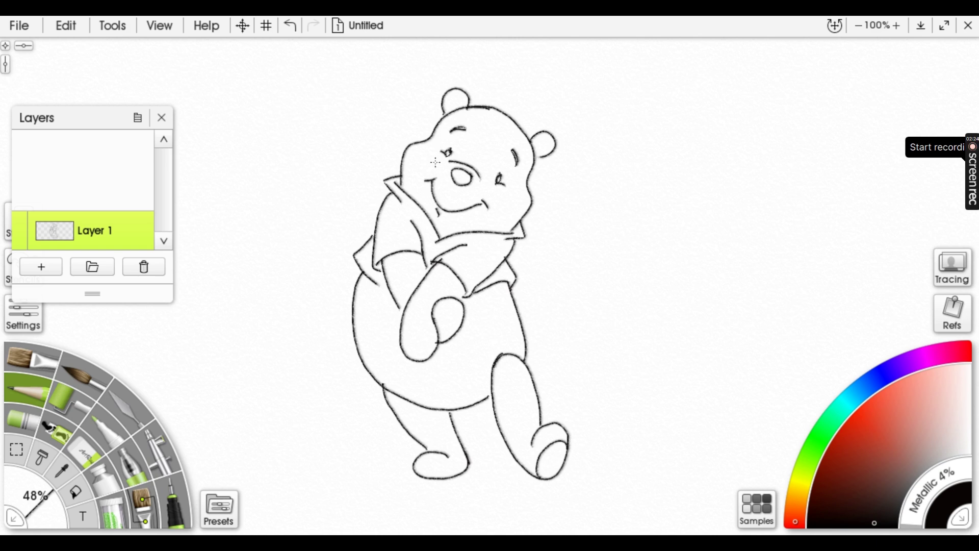
# - Trace the head, shirt, arms, belly and legs in thick black on a new layer with the ink pen at 30%
pyautogui.moveTo(403, 169)
pyautogui.mouseDown()
pyautogui.moveTo(489, 105)
pyautogui.moveTo(533, 178)
pyautogui.moveTo(525, 232)
pyautogui.moveTo(434, 237)
pyautogui.mouseUp()
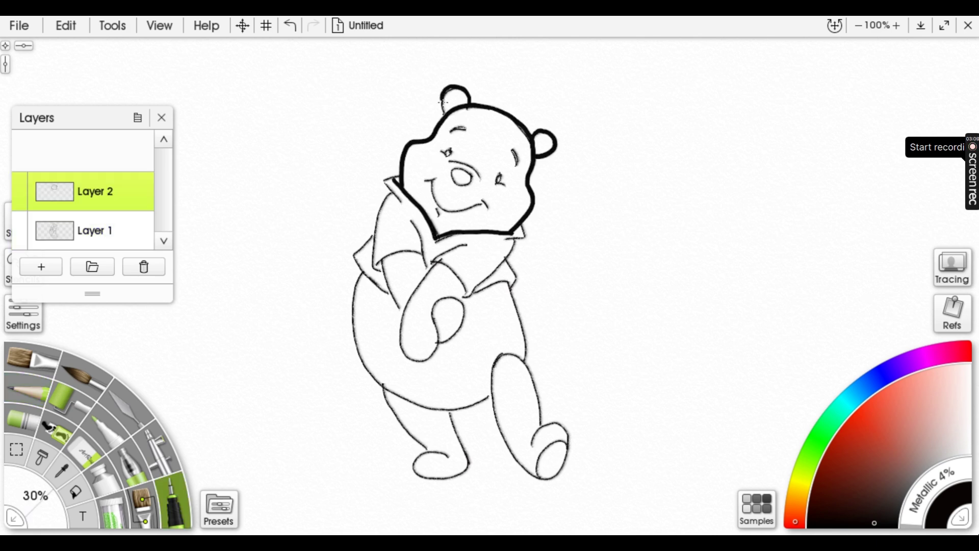
pyautogui.moveTo(388, 194)
pyautogui.mouseDown()
pyautogui.moveTo(466, 245)
pyautogui.moveTo(355, 253)
pyautogui.mouseUp()
pyautogui.moveTo(517, 262); pyautogui.dragTo(403, 311)
pyautogui.moveTo(439, 271); pyautogui.dragTo(462, 326)
pyautogui.moveTo(360, 277); pyautogui.dragTo(489, 393)
pyautogui.moveTo(497, 357); pyautogui.dragTo(540, 477)
pyautogui.moveTo(510, 285); pyautogui.dragTo(525, 357)
pyautogui.moveTo(382, 388); pyautogui.dragTo(469, 459)
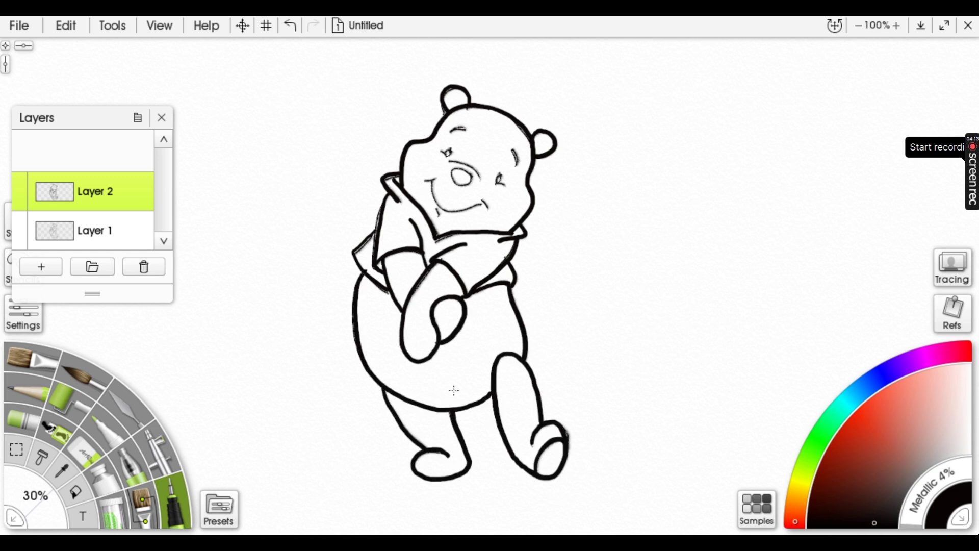
# - Ink the facial features in black over the sketch: nose, muzzle line, smile, eyes and eyebrows
pyautogui.moveTo(452, 168); pyautogui.dragTo(471, 183)
pyautogui.moveTo(512, 162); pyautogui.dragTo(516, 168)
pyautogui.moveTo(431, 194); pyautogui.dragTo(487, 206)
pyautogui.moveTo(495, 174); pyautogui.dragTo(502, 184)
pyautogui.moveTo(449, 163); pyautogui.dragTo(479, 179)
pyautogui.moveTo(440, 154); pyautogui.dragTo(451, 149)
pyautogui.moveTo(513, 149); pyautogui.dragTo(518, 166)
pyautogui.moveTo(451, 132); pyautogui.dragTo(467, 128)
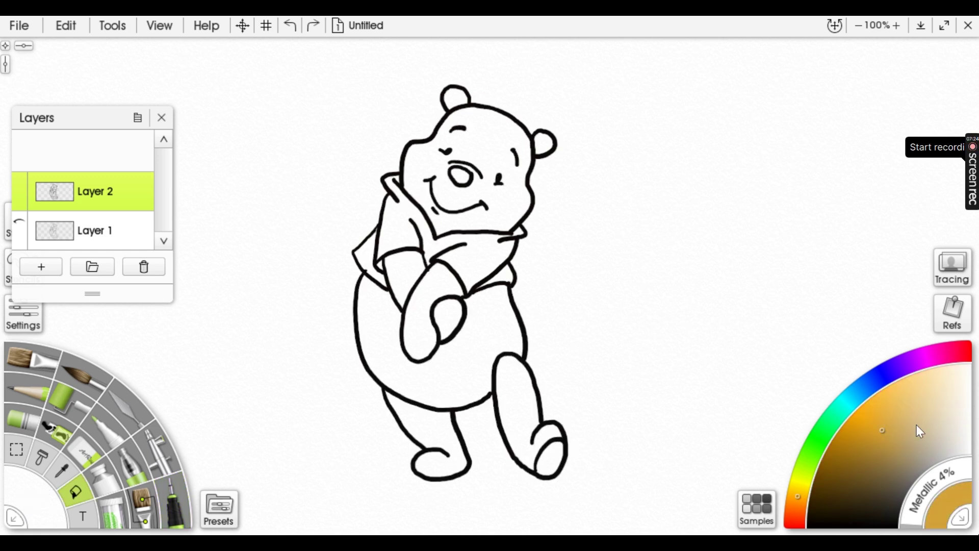
# - Choose a golden yellow and fill the bear's belly, face and ears on Layer 2
pyautogui.moveTo(926, 430)
pyautogui.mouseDown()
pyautogui.moveTo(903, 412)
pyautogui.moveTo(913, 398)
pyautogui.mouseUp()
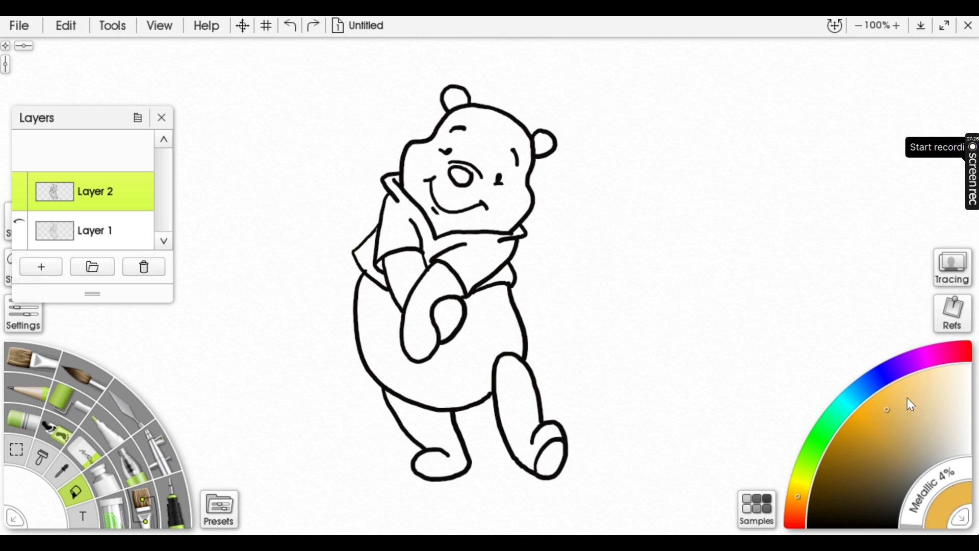
pyautogui.click(483, 349)
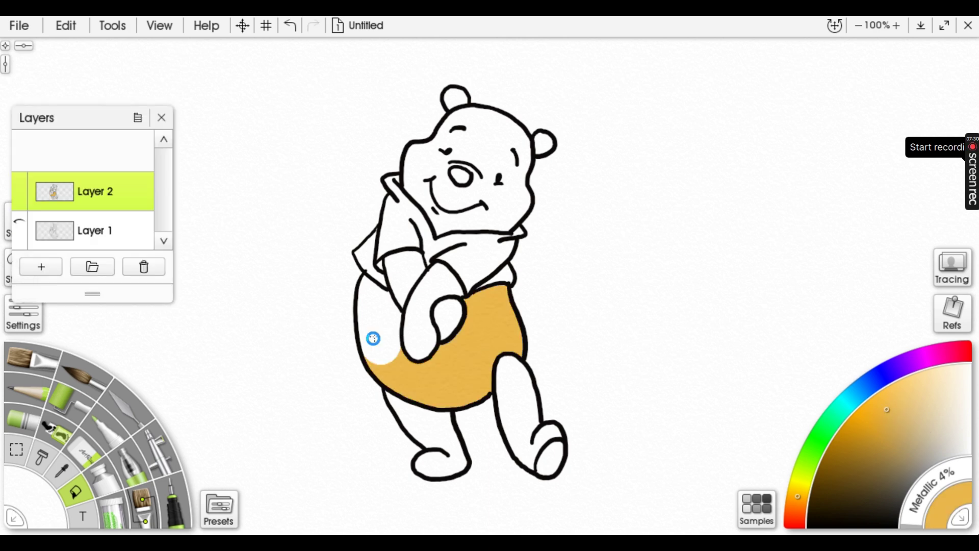
pyautogui.click(363, 352)
pyautogui.click(507, 200)
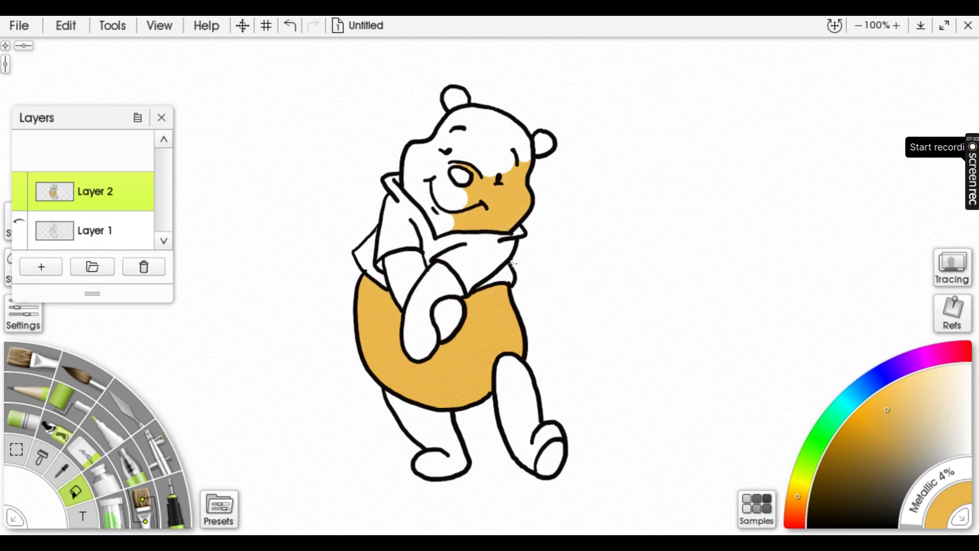
pyautogui.click(491, 136)
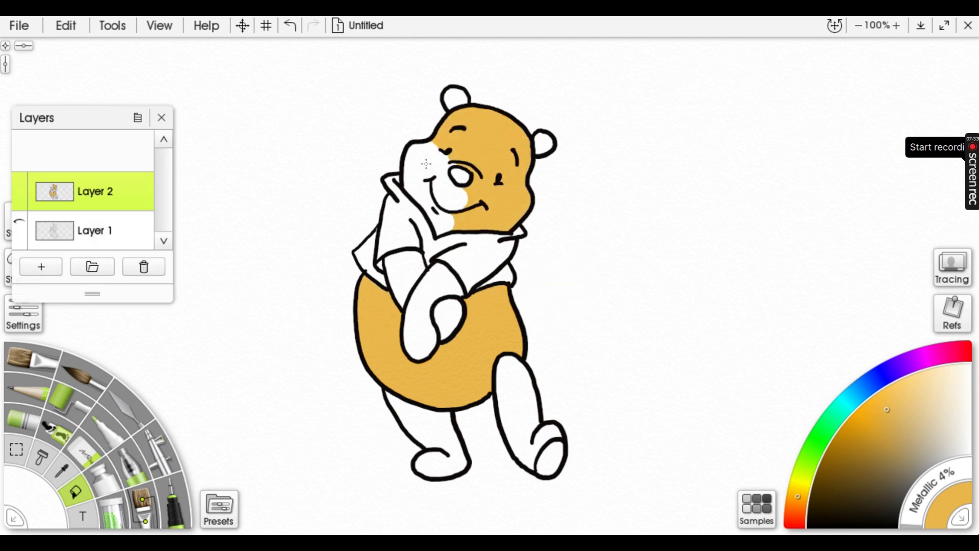
pyautogui.click(443, 225)
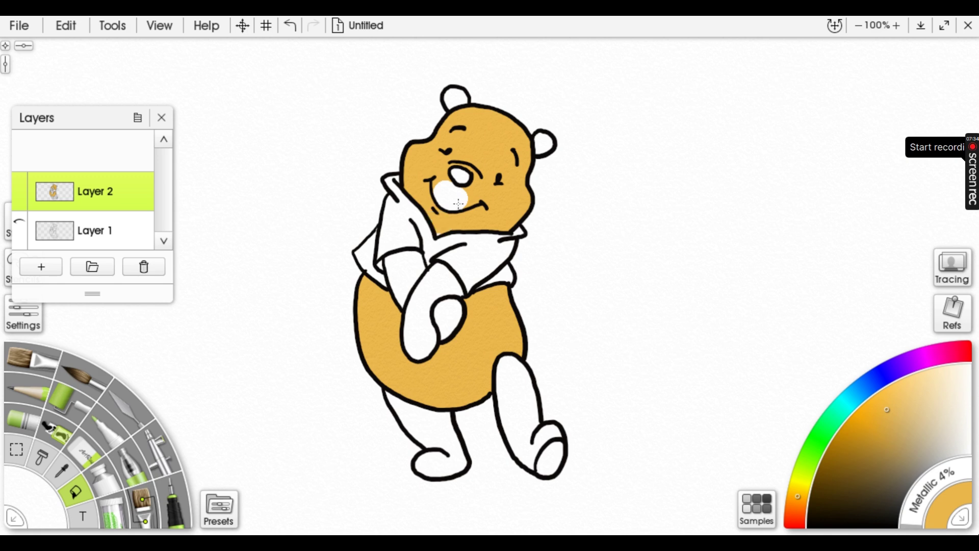
pyautogui.click(454, 198)
pyautogui.click(454, 98)
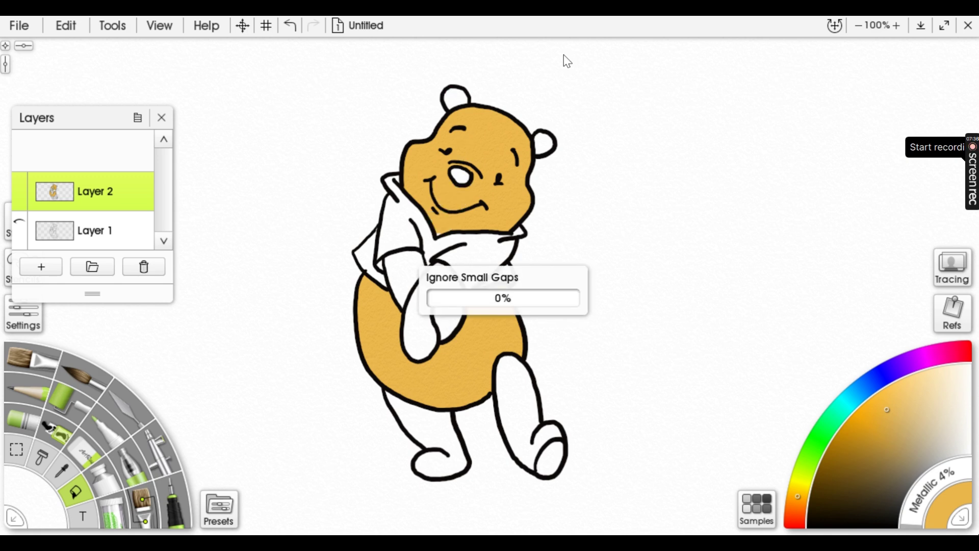
pyautogui.click(546, 142)
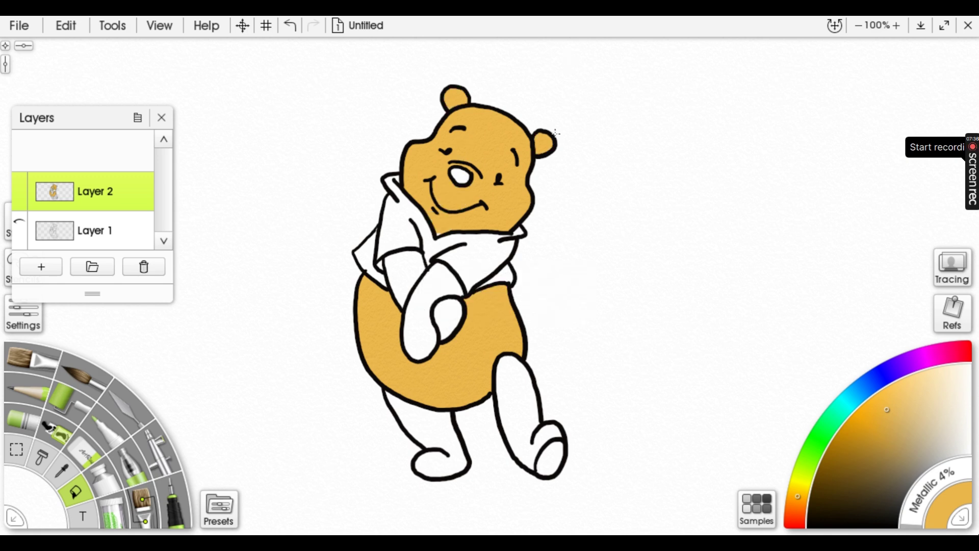
# - Fill both legs and feet with the same golden yellow, including the small gaps left white
pyautogui.click(514, 408)
pyautogui.click(551, 432)
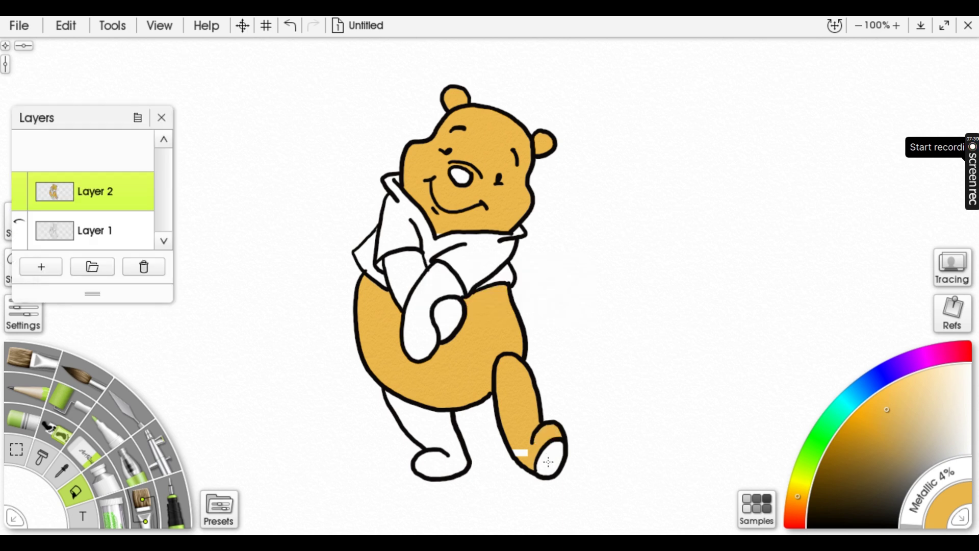
pyautogui.click(547, 460)
pyautogui.click(555, 451)
pyautogui.click(522, 452)
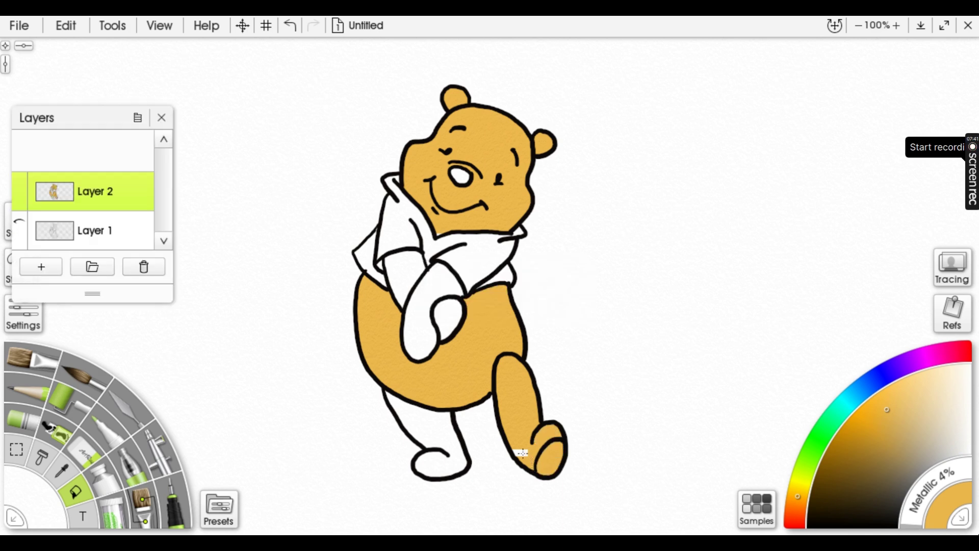
pyautogui.click(437, 428)
pyautogui.click(441, 465)
pyautogui.click(456, 452)
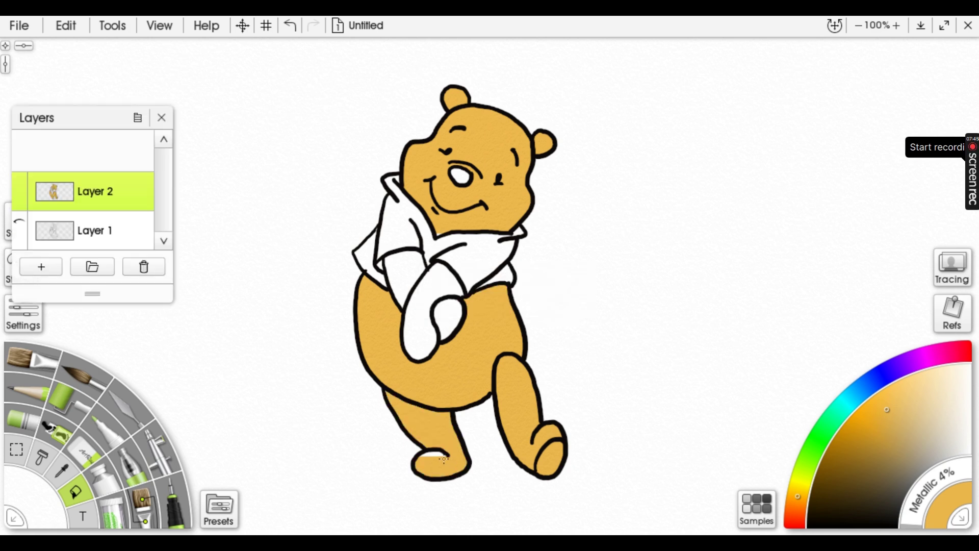
pyautogui.click(436, 454)
# - Choose a strong red and fill every part of the shirt, including the collar, sleeves and hem
pyautogui.click(796, 512)
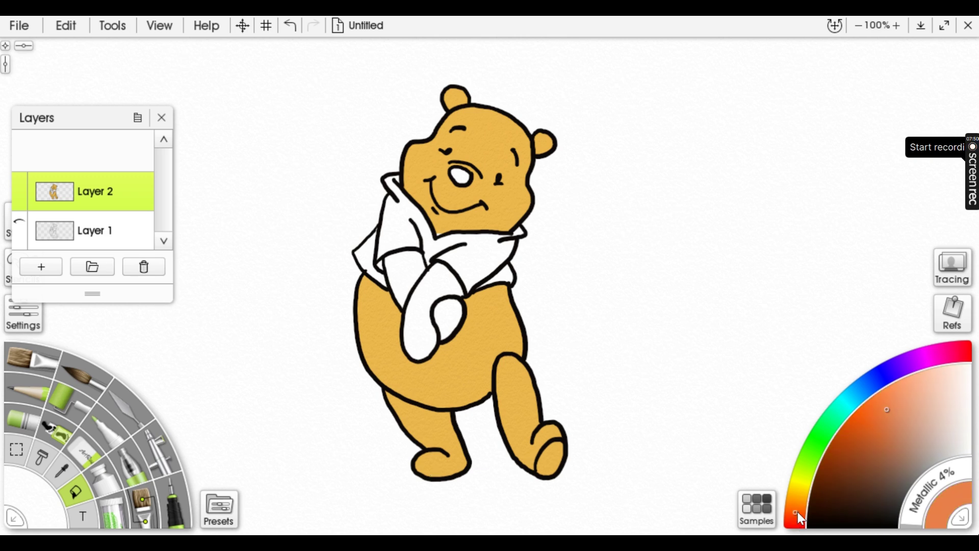
pyautogui.click(874, 431)
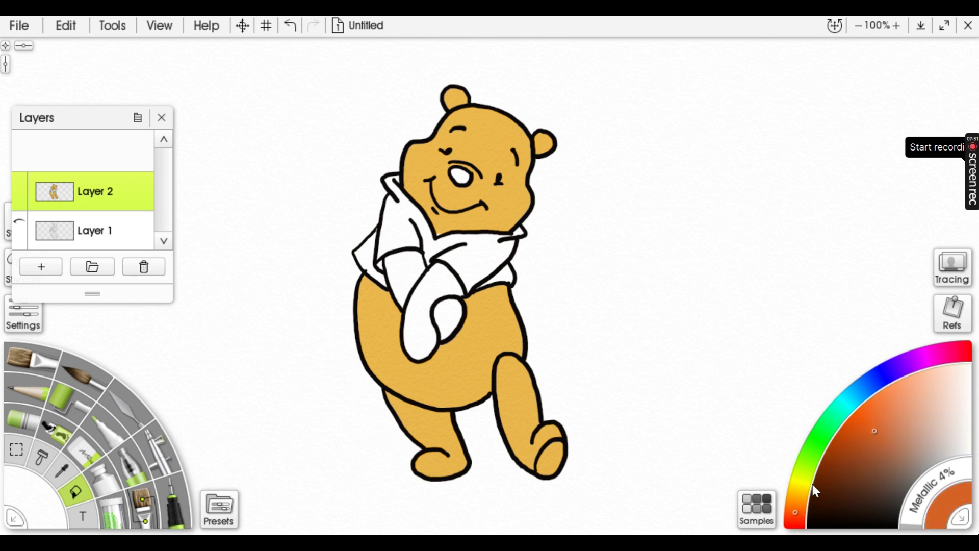
pyautogui.click(794, 520)
pyautogui.click(848, 436)
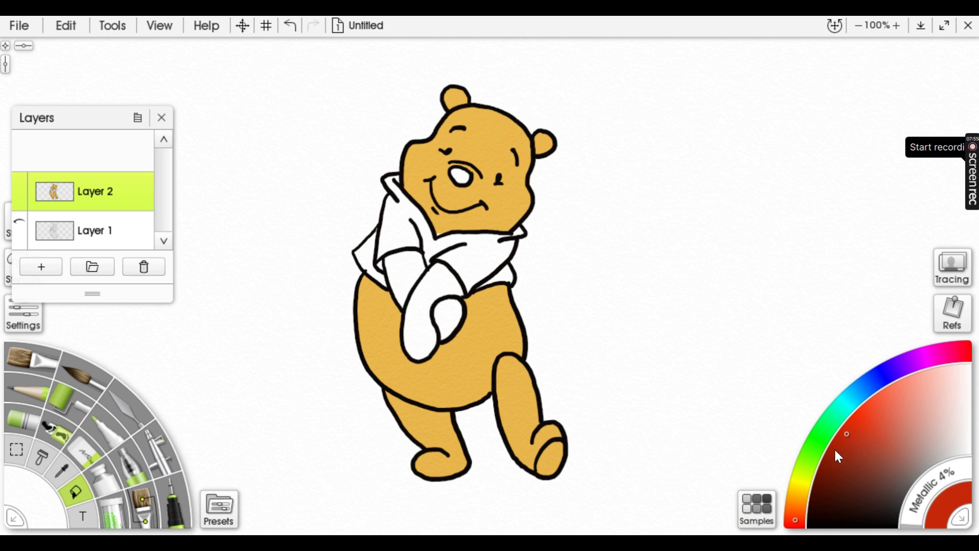
pyautogui.click(477, 240)
pyautogui.click(431, 250)
pyautogui.click(428, 257)
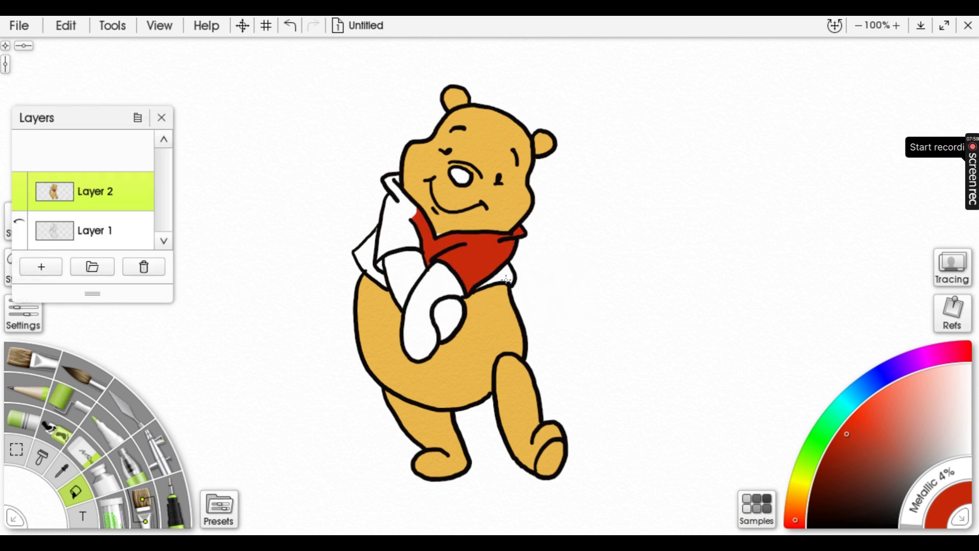
pyautogui.click(506, 275)
pyautogui.click(409, 228)
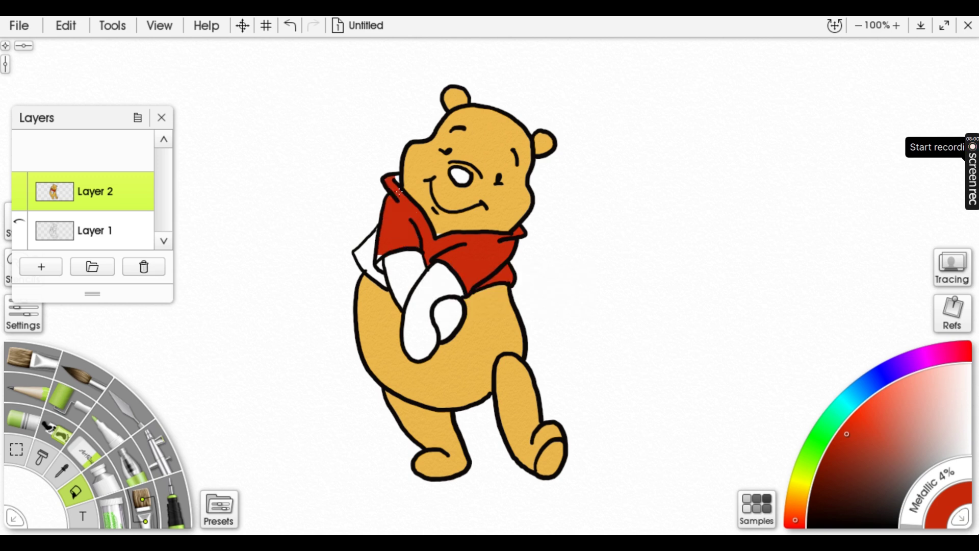
pyautogui.click(398, 177)
pyautogui.click(368, 250)
pyautogui.click(368, 258)
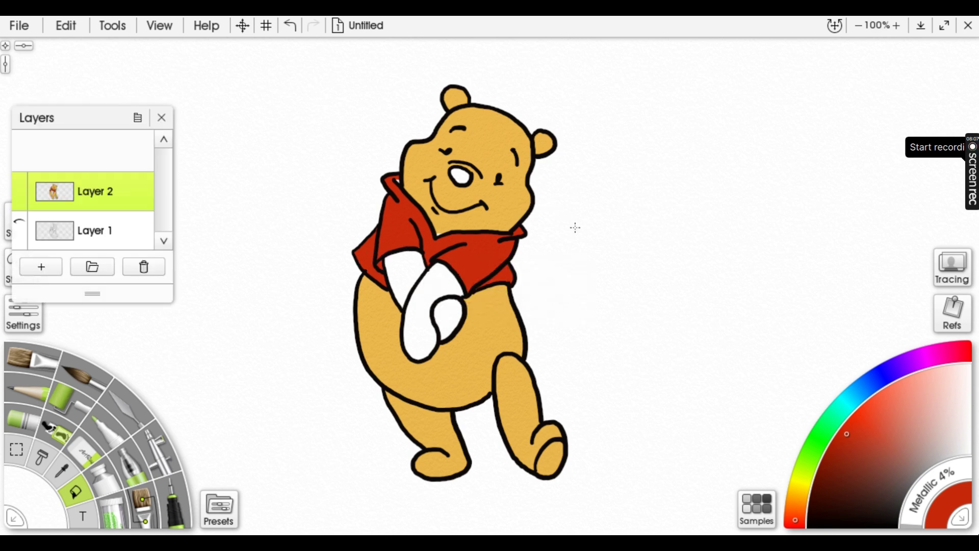
# - Sample the golden yellow from the belly and fill both arms and hands with it
pyautogui.click(795, 505)
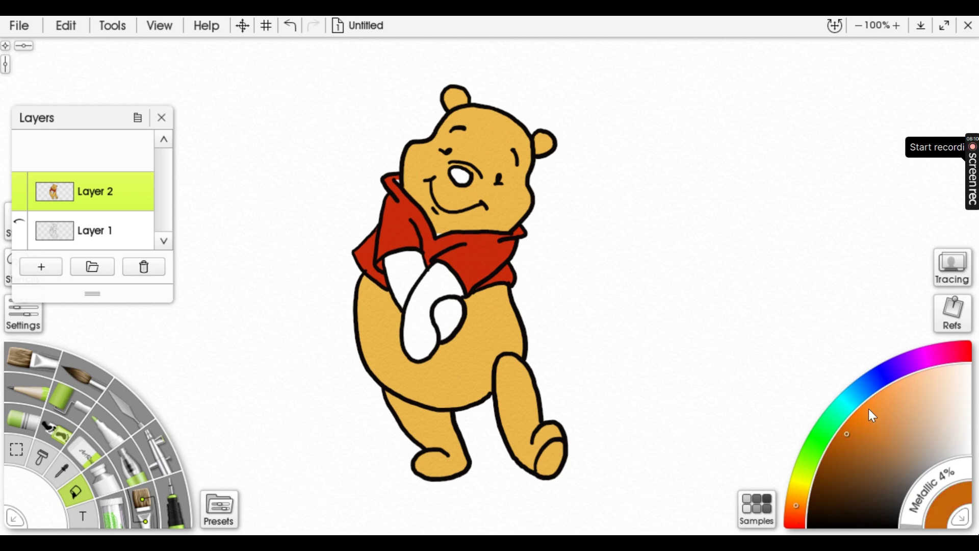
pyautogui.press('alt')
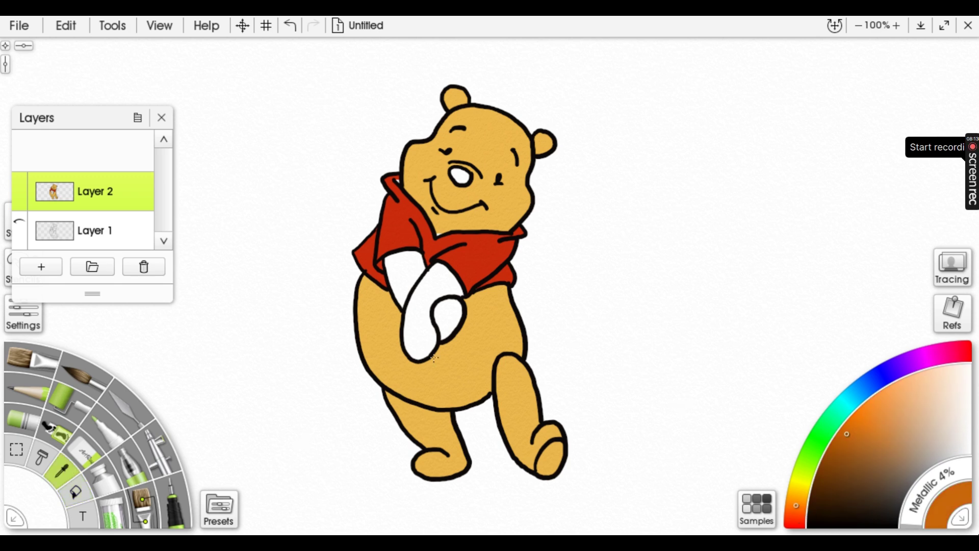
pyautogui.click(445, 391)
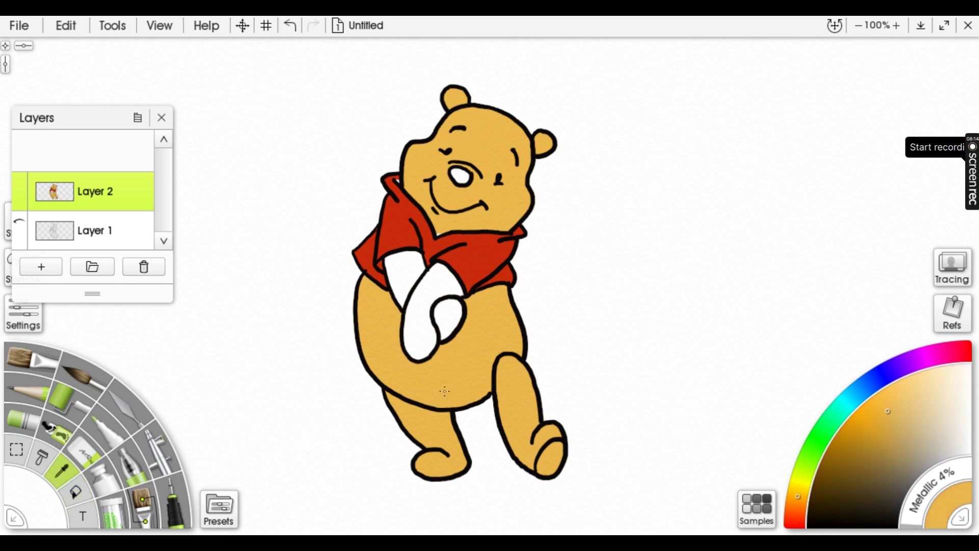
pyautogui.click(439, 286)
pyautogui.click(448, 321)
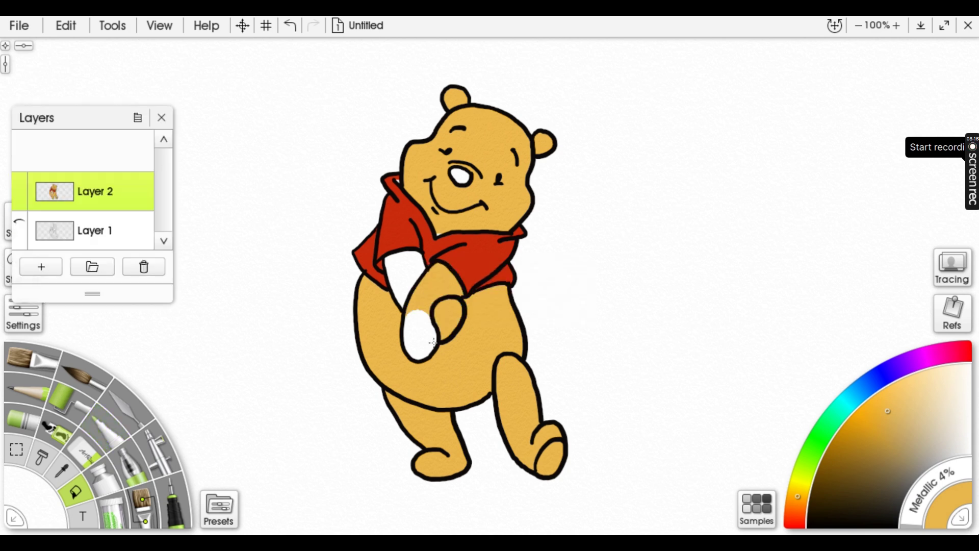
pyautogui.click(432, 342)
pyautogui.click(405, 271)
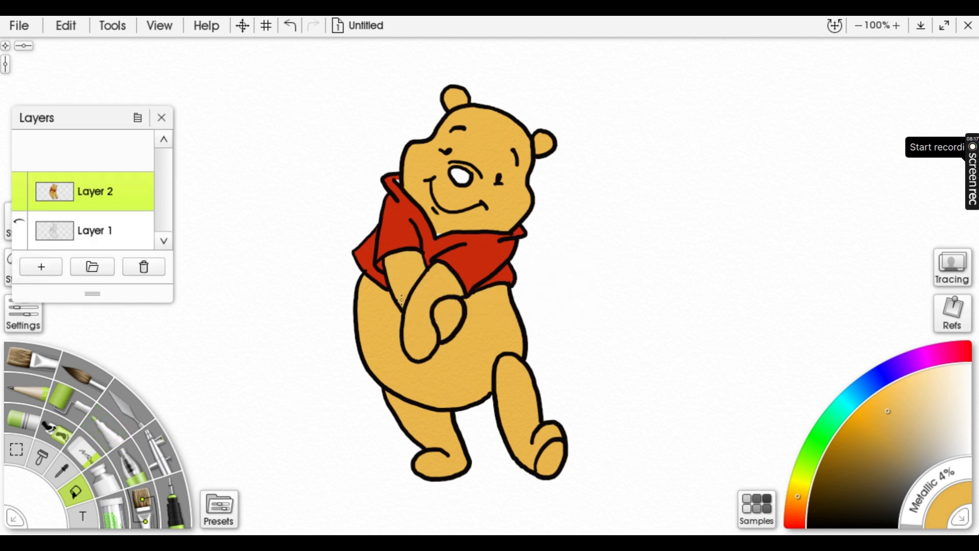
# - Choose black and paint the inside of the nose with the ink pen at 23%
pyautogui.click(884, 521)
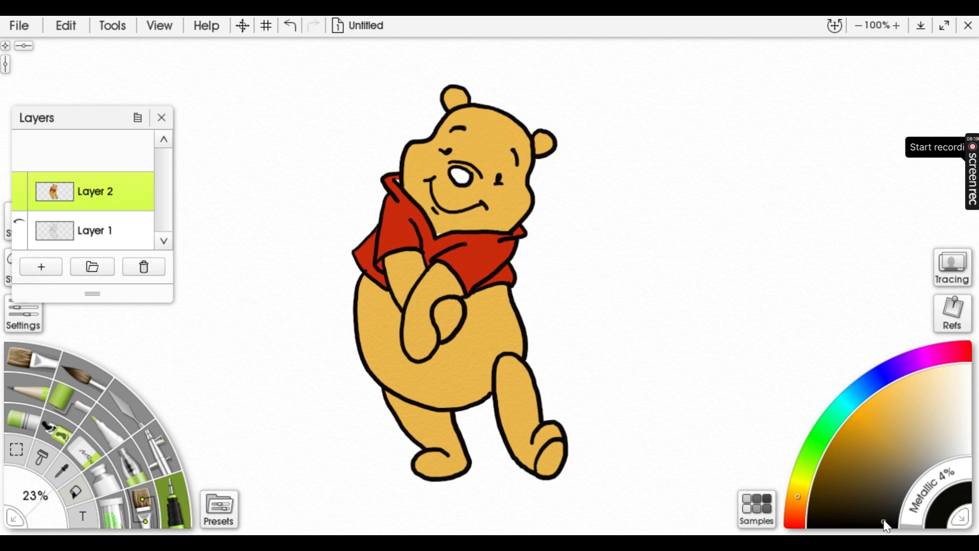
pyautogui.moveTo(461, 176); pyautogui.dragTo(462, 178)
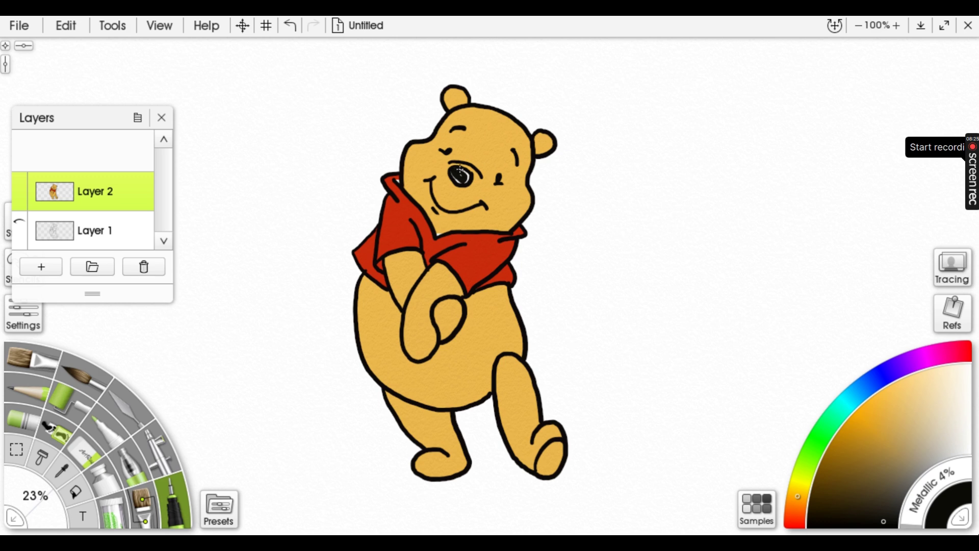